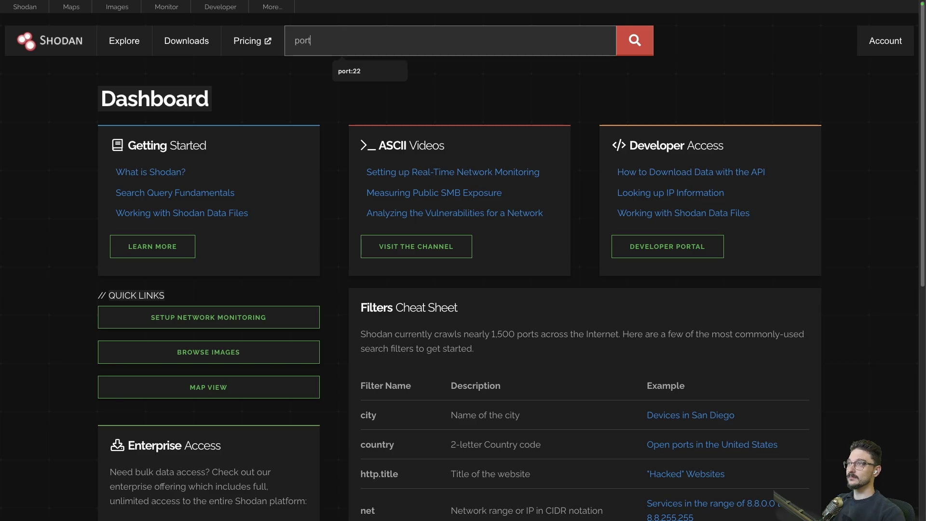
Step: Search Shodan for port:22 using the suggested query, returning about 26.9 million results
{"action": "left_click", "coordinate": [349, 71]}
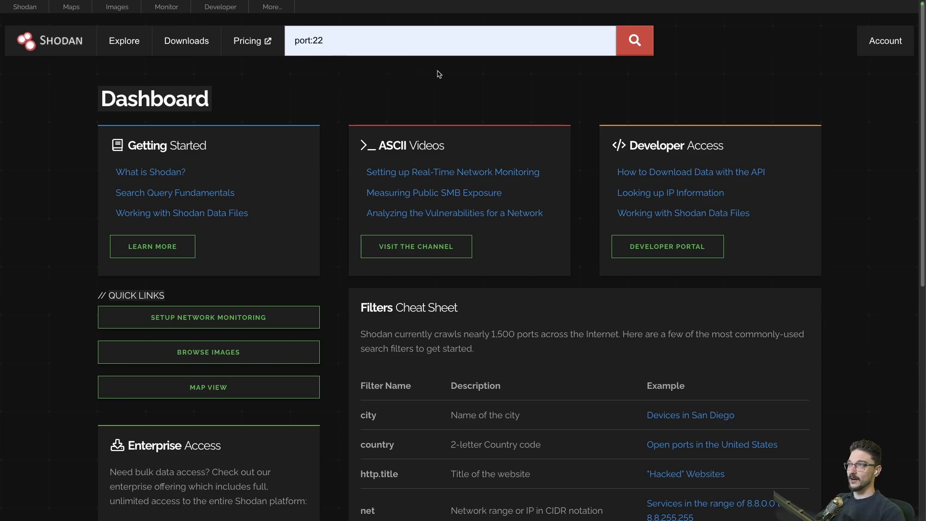
{"action": "left_click", "coordinate": [631, 46]}
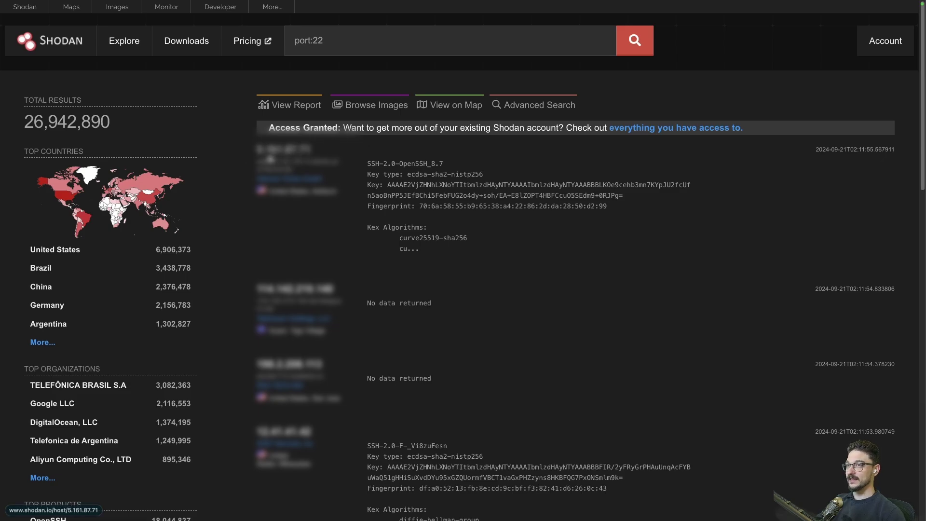
Step: Open the first result's host page and review its ports 22, 80, 25565 and listed CVEs
{"action": "left_click", "coordinate": [277, 153]}
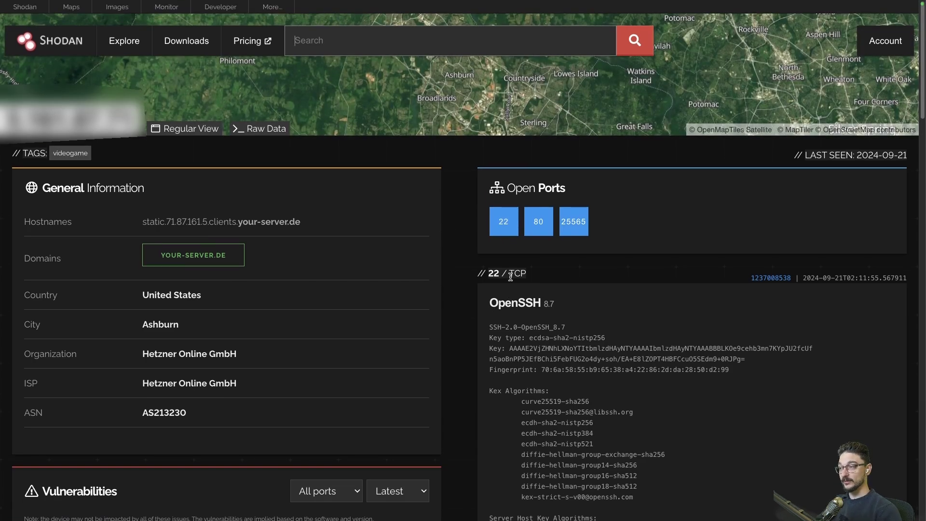
{"action": "scroll", "coordinate": [511, 277], "scroll_direction": "down", "scroll_amount": 4}
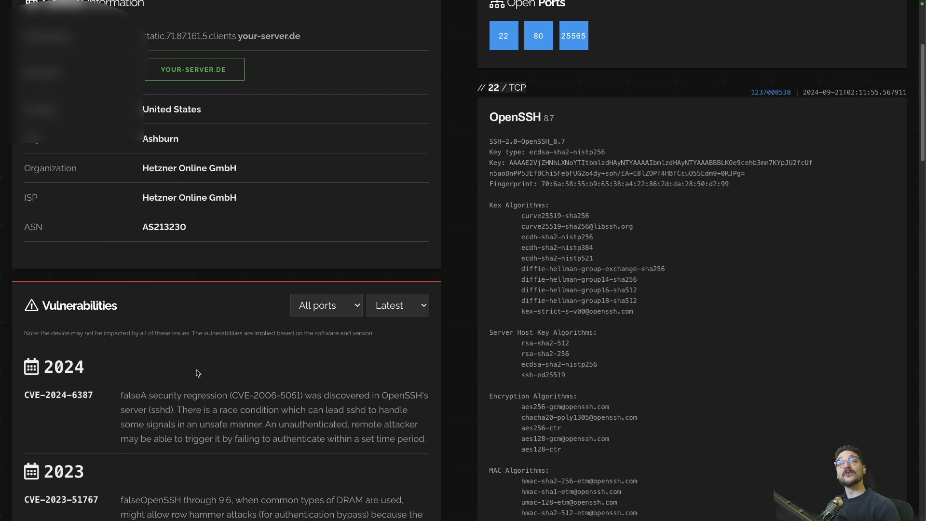
{"action": "scroll", "coordinate": [220, 381], "scroll_direction": "down", "scroll_amount": 1}
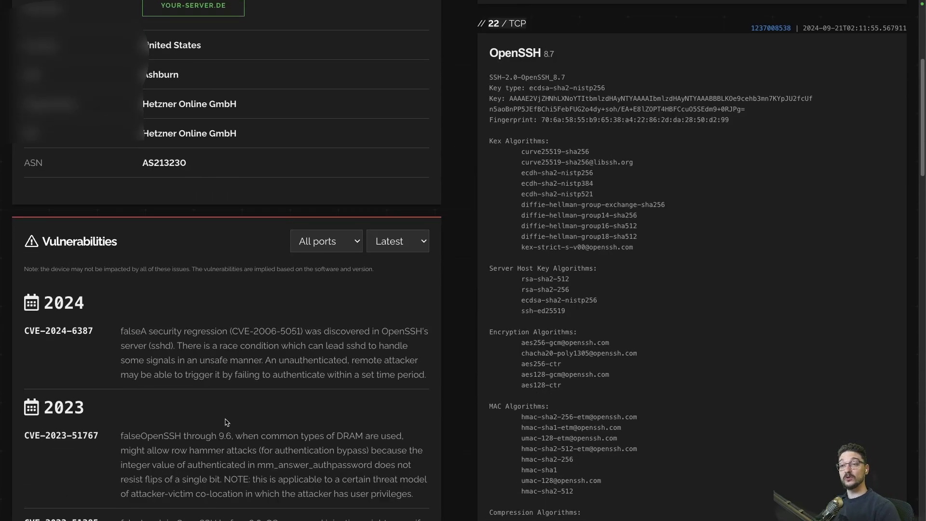
{"action": "scroll", "coordinate": [226, 423], "scroll_direction": "up", "scroll_amount": 4}
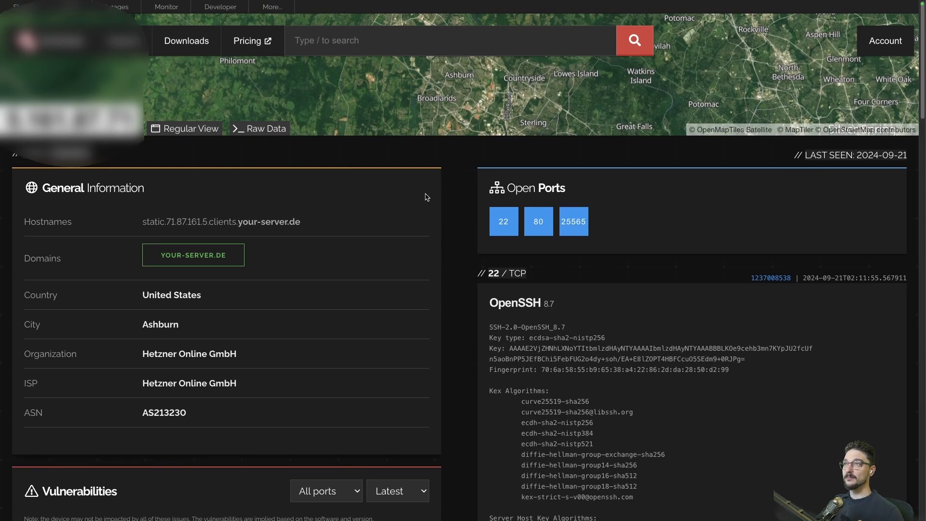
Step: Enter the query port:8080 in the Shodan search box
{"action": "left_click", "coordinate": [327, 45]}
{"action": "key", "text": "Escape"}
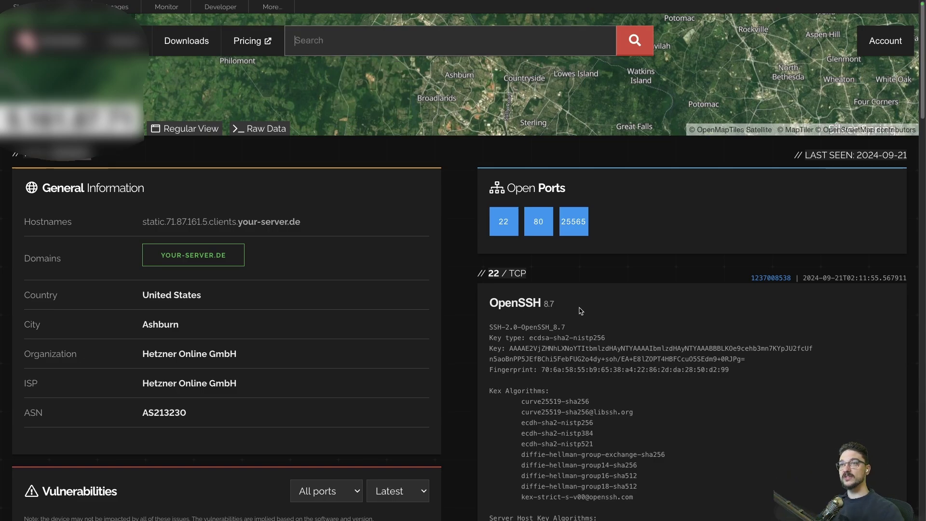
{"action": "type", "text": "port"}
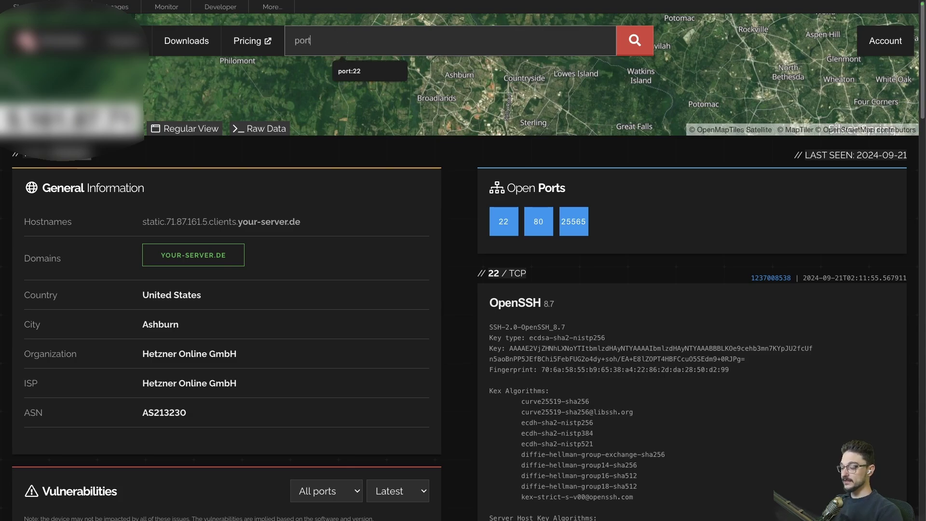
{"action": "type", "text": ":8080"}
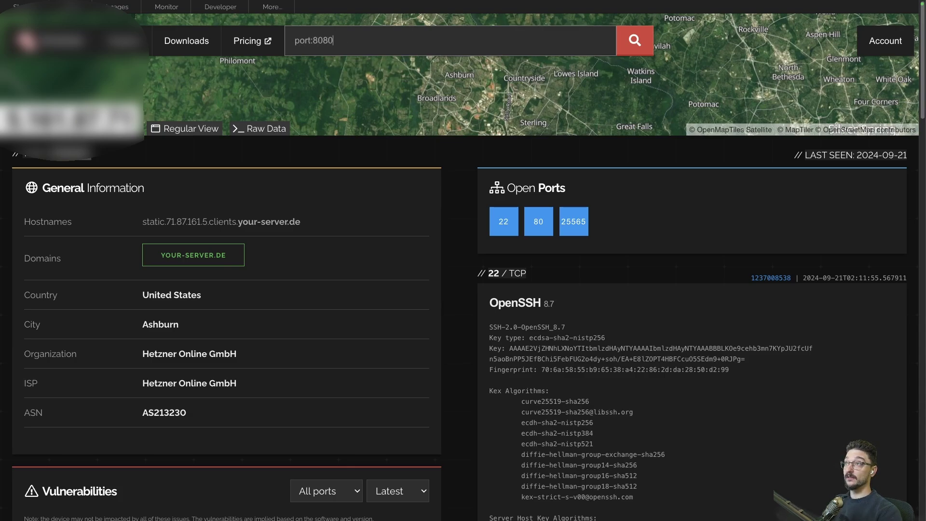
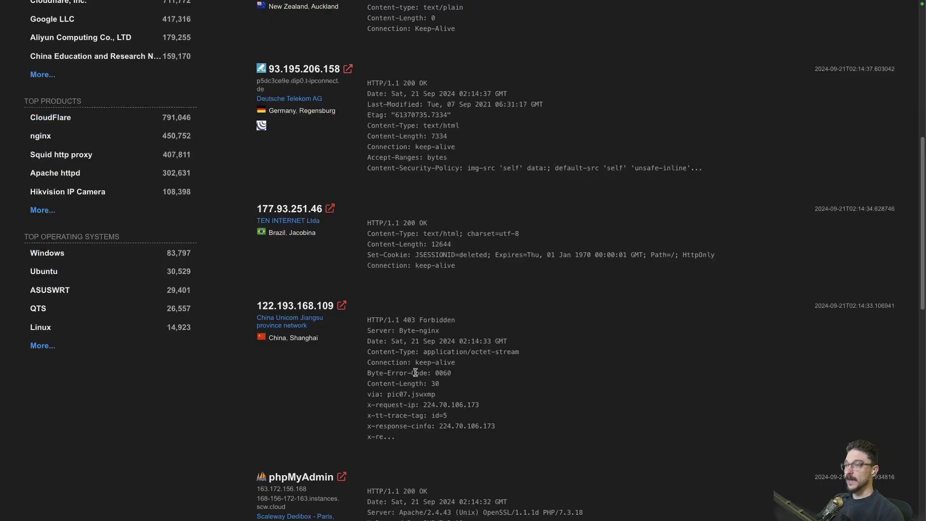
Step: Sketch a freehand arrow from the SSH box into Home PC 2
{"action": "scroll", "coordinate": [463, 289], "scroll_direction": "down", "scroll_amount": 6}
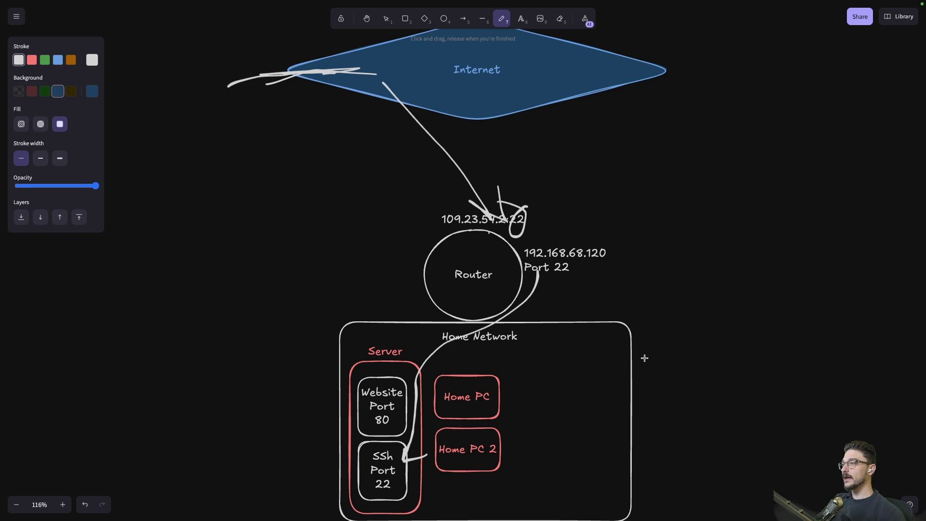
{"action": "left_click_drag", "start_coordinate": [667, 355], "coordinate": [651, 324]}
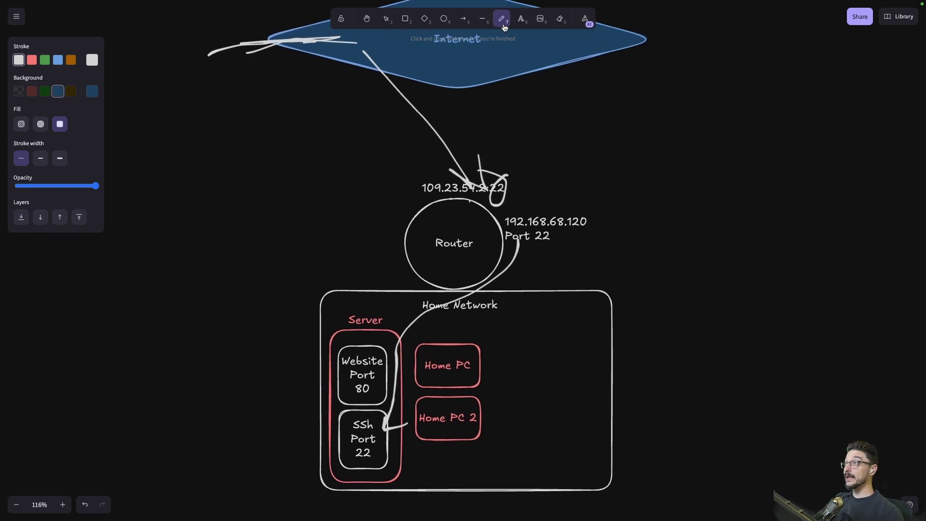
{"action": "mouse_move", "coordinate": [390, 413]}
{"action": "left_mouse_down"}
{"action": "mouse_move", "coordinate": [378, 423]}
{"action": "mouse_move", "coordinate": [386, 437]}
{"action": "left_mouse_up"}
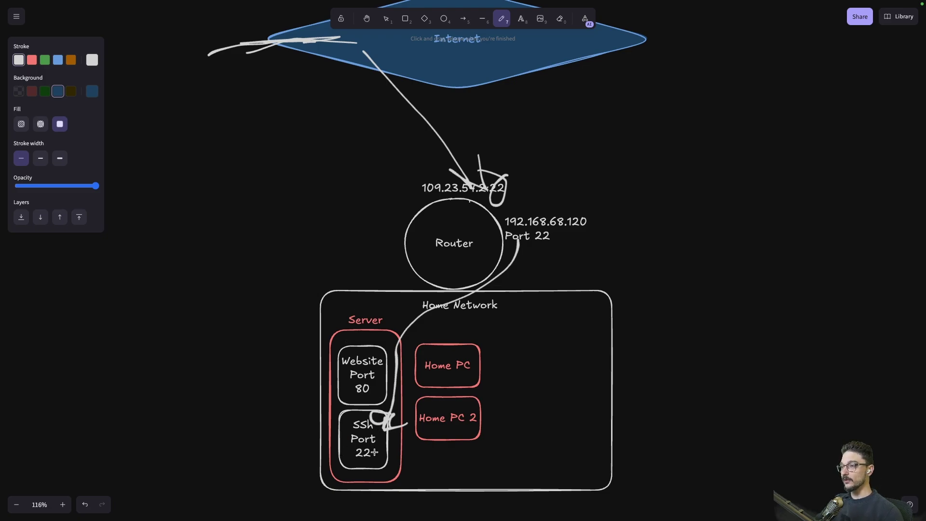
{"action": "mouse_move", "coordinate": [374, 451]}
{"action": "left_mouse_down"}
{"action": "mouse_move", "coordinate": [390, 424]}
{"action": "mouse_move", "coordinate": [446, 429]}
{"action": "mouse_move", "coordinate": [438, 417]}
{"action": "mouse_move", "coordinate": [452, 432]}
{"action": "mouse_move", "coordinate": [440, 434]}
{"action": "left_mouse_up"}
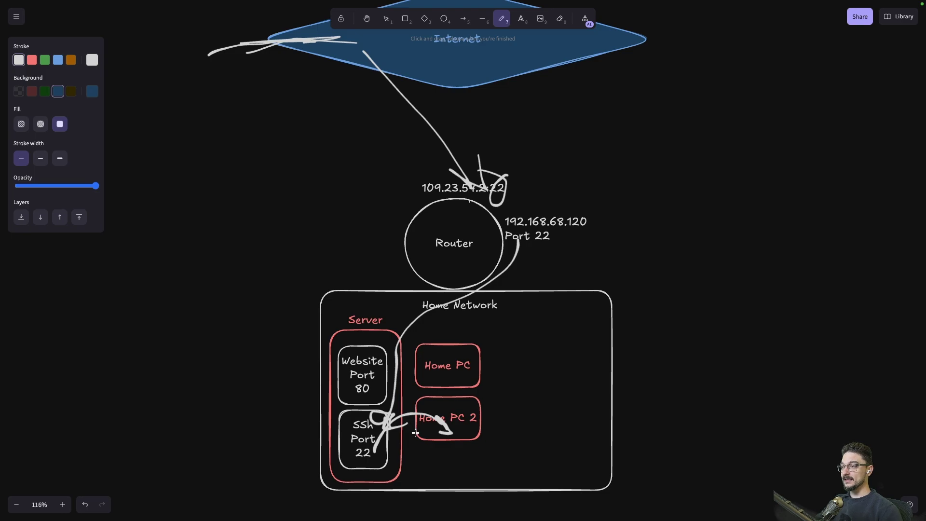
{"action": "mouse_move", "coordinate": [413, 427]}
{"action": "left_mouse_down"}
{"action": "mouse_move", "coordinate": [379, 443]}
{"action": "mouse_move", "coordinate": [436, 420]}
{"action": "mouse_move", "coordinate": [446, 429]}
{"action": "left_mouse_up"}
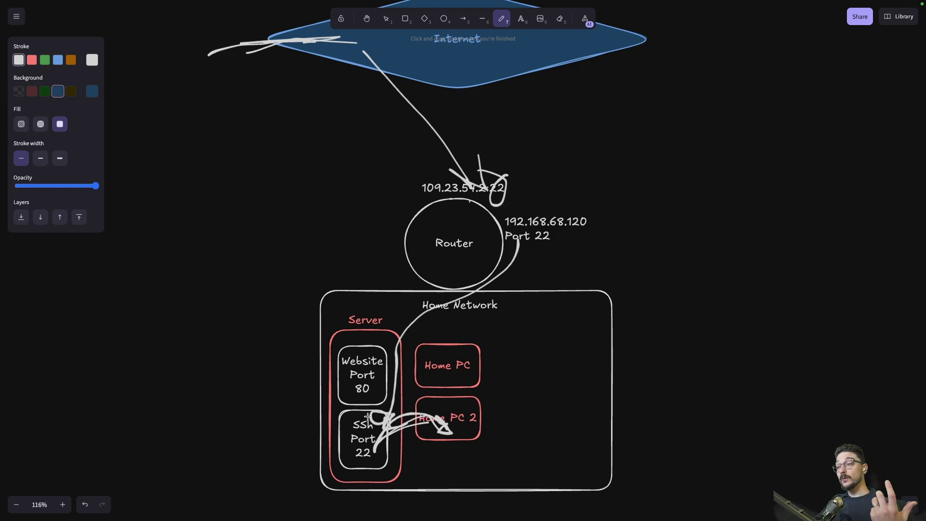
Step: Trace freehand strokes from Website down to SSH, then undo the scribbles
{"action": "mouse_move", "coordinate": [365, 345]}
{"action": "left_mouse_down"}
{"action": "mouse_move", "coordinate": [376, 411]}
{"action": "mouse_move", "coordinate": [374, 361]}
{"action": "left_mouse_up"}
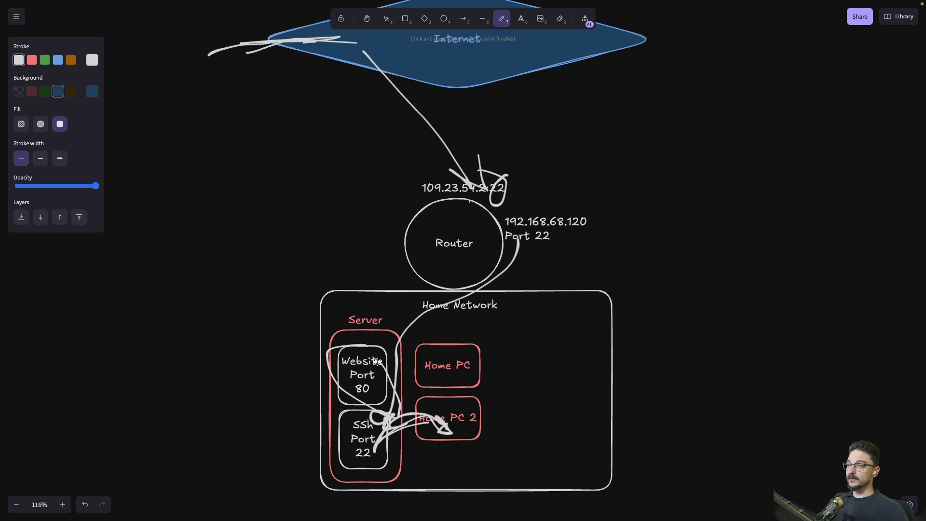
{"action": "mouse_move", "coordinate": [377, 338]}
{"action": "left_mouse_down"}
{"action": "mouse_move", "coordinate": [362, 359]}
{"action": "mouse_move", "coordinate": [383, 336]}
{"action": "left_mouse_up"}
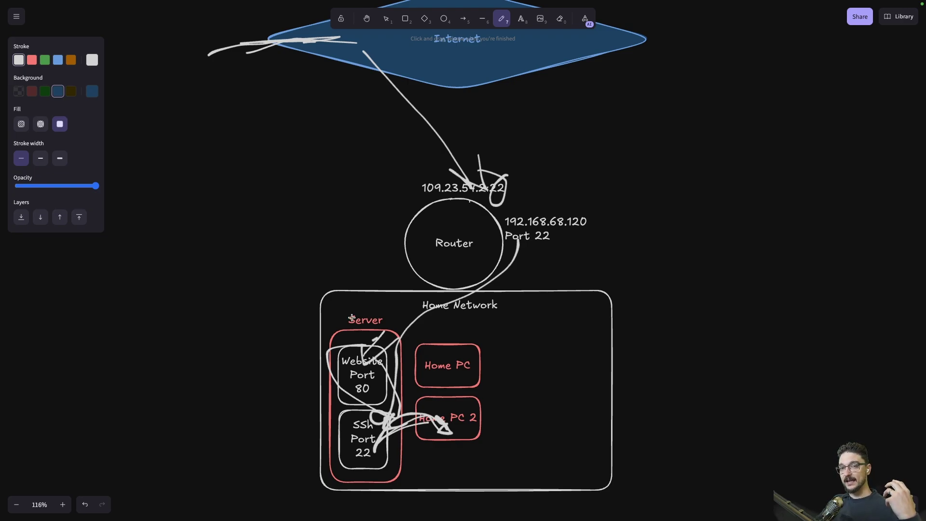
{"action": "key", "text": "ctrl+z"}
{"action": "scroll", "coordinate": [667, 293], "scroll_direction": "right", "scroll_amount": 3}
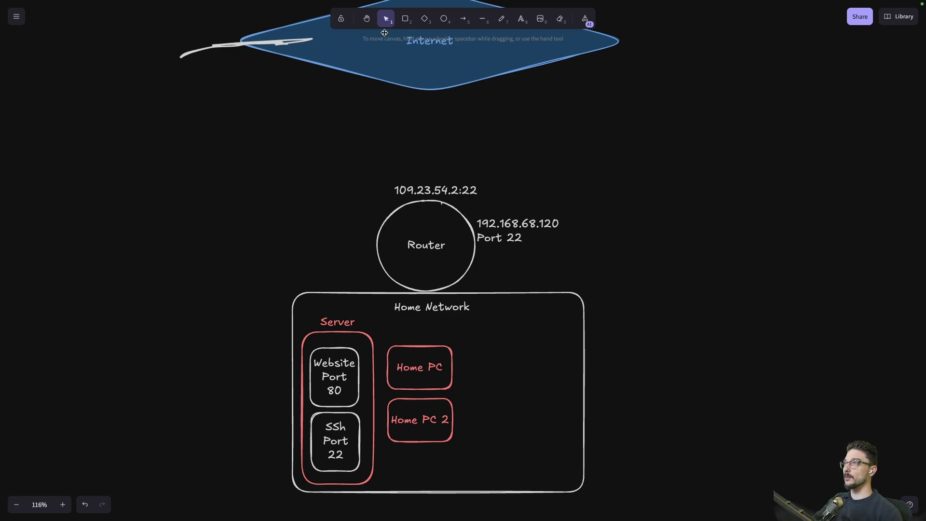
Step: Change the router's public address to 109.23.54.2:80 and remove the 22 from 'Port 22'
{"action": "double_click", "coordinate": [464, 193]}
{"action": "key", "text": "Right"}
{"action": "key", "text": "BackSpace"}
{"action": "type", "text": "80"}
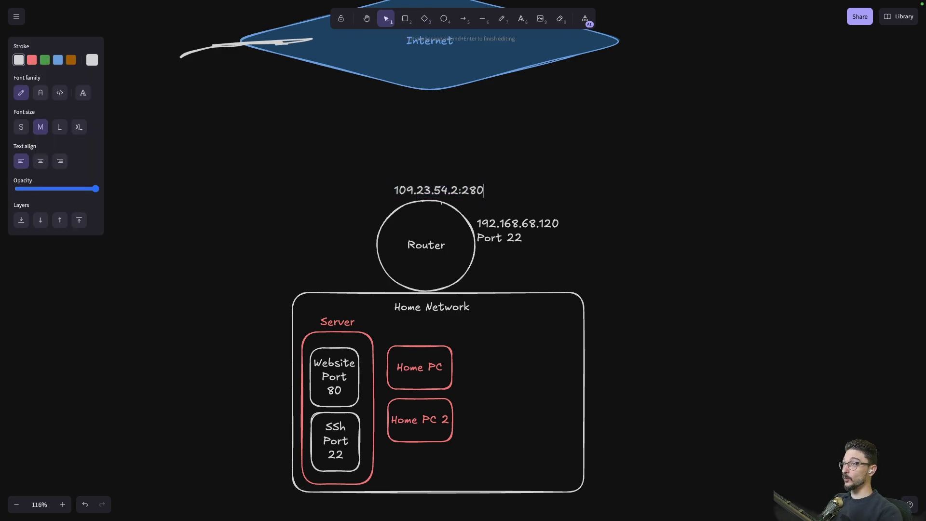
{"action": "key", "text": "BackSpace"}
{"action": "key", "text": "BackSpace"}
{"action": "key", "text": "BackSpace"}
{"action": "type", "text": "80"}
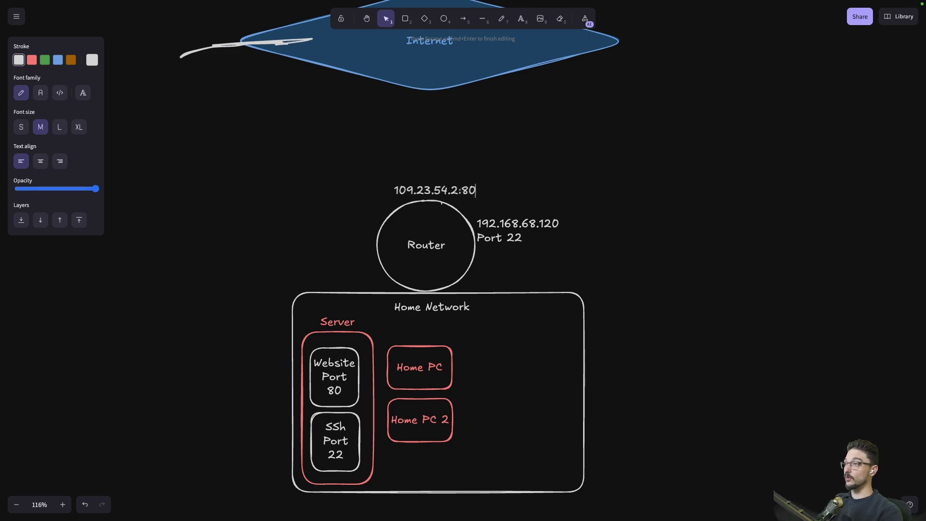
{"action": "key", "text": "Right"}
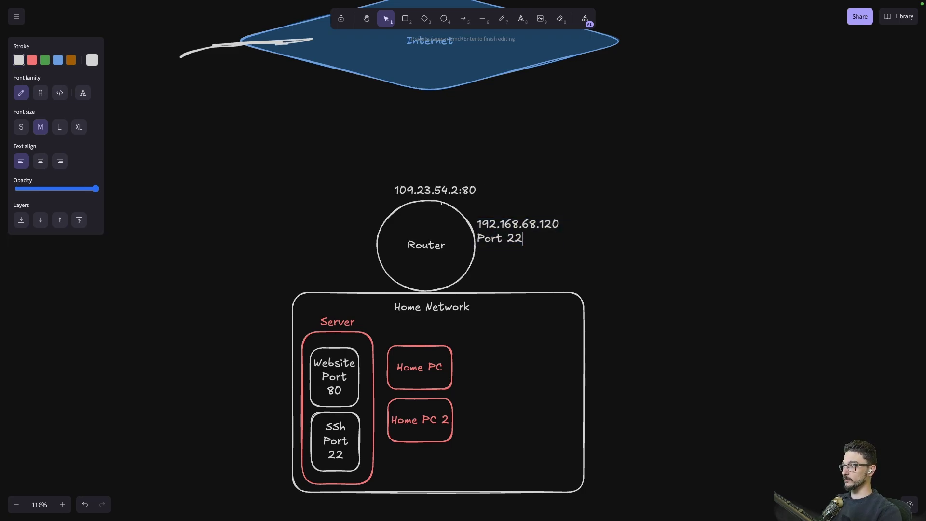
{"action": "key", "text": "BackSpace"}
{"action": "key", "text": "BackSpace"}
Step: Finish the forwarding label as 'Port 80' and clear the selection
{"action": "type", "text": "80"}
{"action": "left_click", "coordinate": [586, 243]}
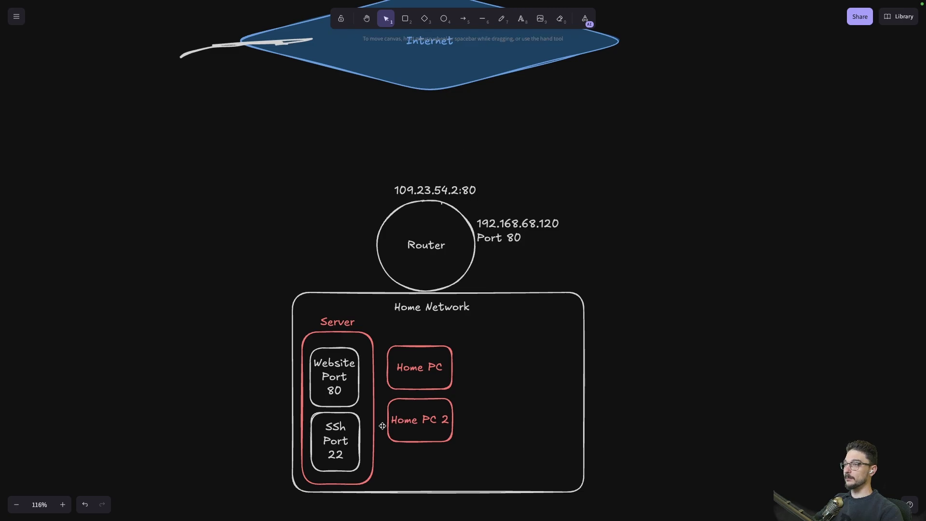
{"action": "left_click", "coordinate": [334, 441]}
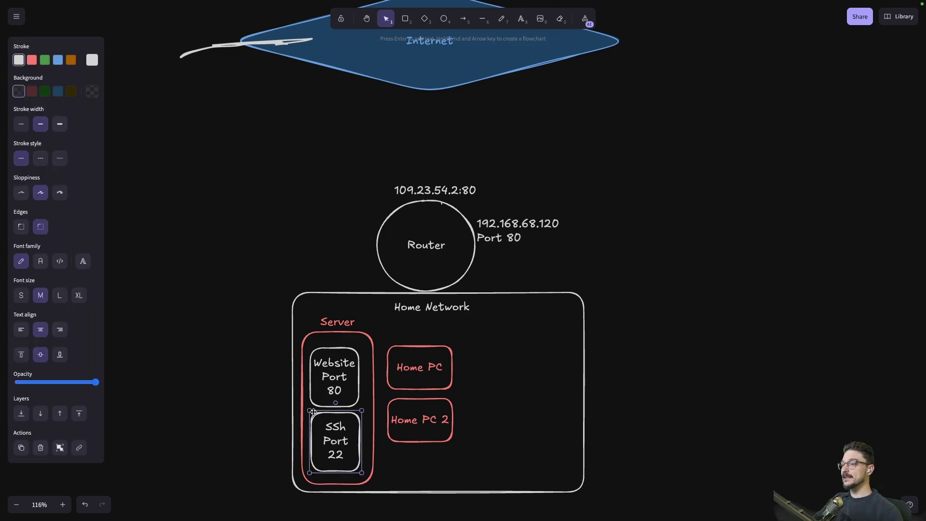
{"action": "left_click", "coordinate": [632, 260]}
Step: Paste a green rounded box to the right of Home PC and label it 'Laptop'
{"action": "key", "text": "ctrl+v"}
{"action": "left_click_drag", "start_coordinate": [509, 400], "coordinate": [509, 406]}
{"action": "double_click", "coordinate": [509, 406]}
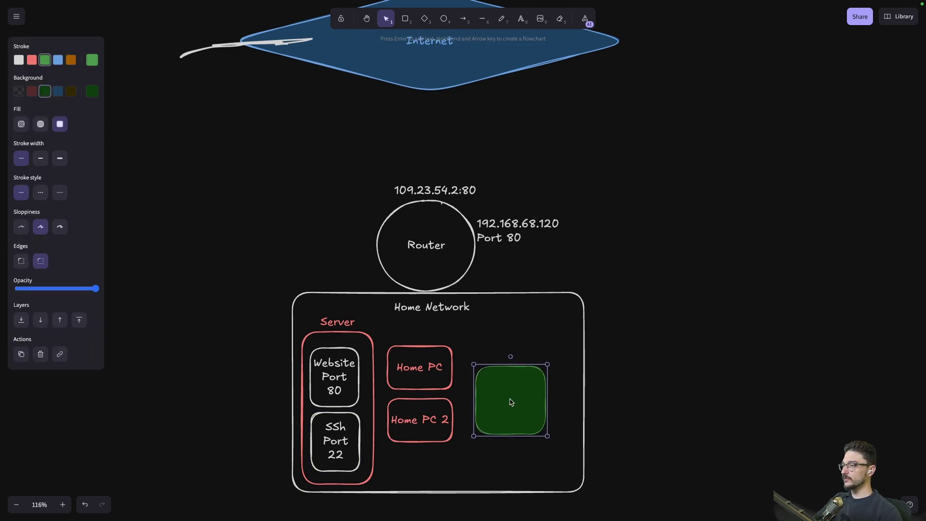
{"action": "type", "text": "Laptop"}
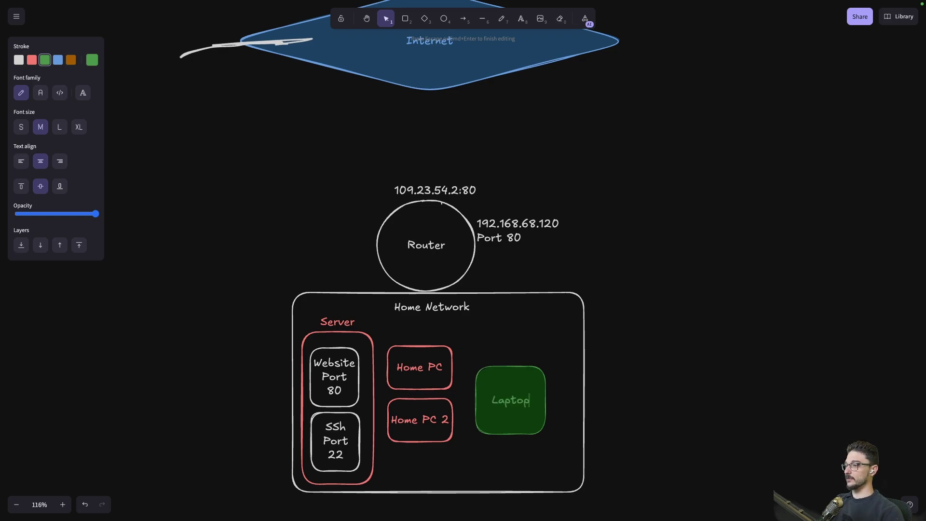